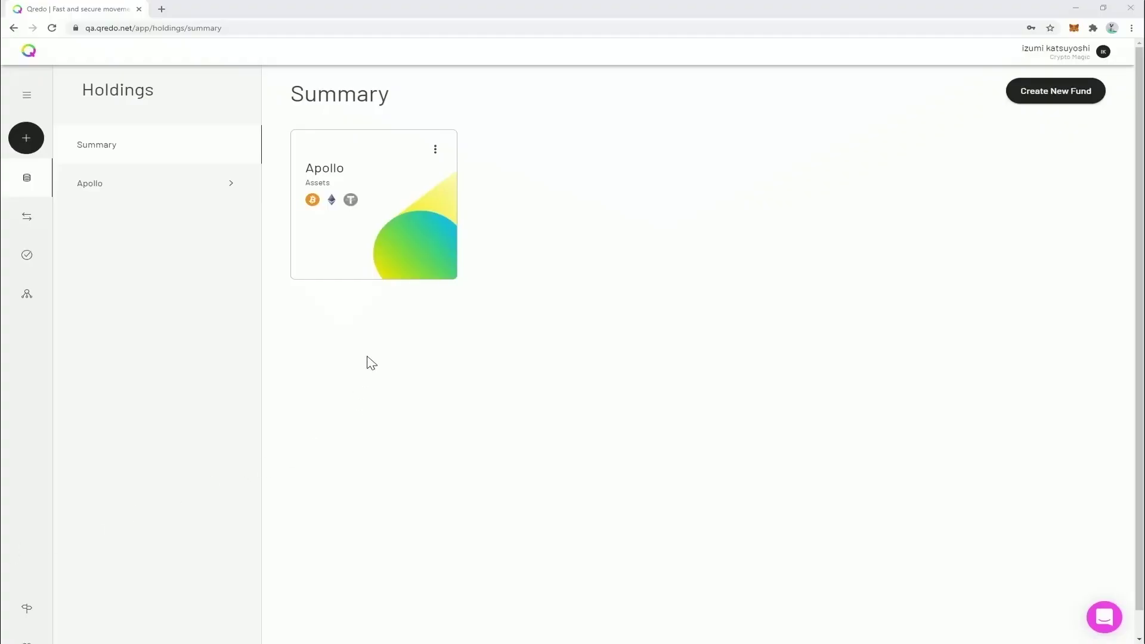
- Open Apollo's Ethereum holdings and copy the deposit address from the Addresses tab
left_click(364, 212)
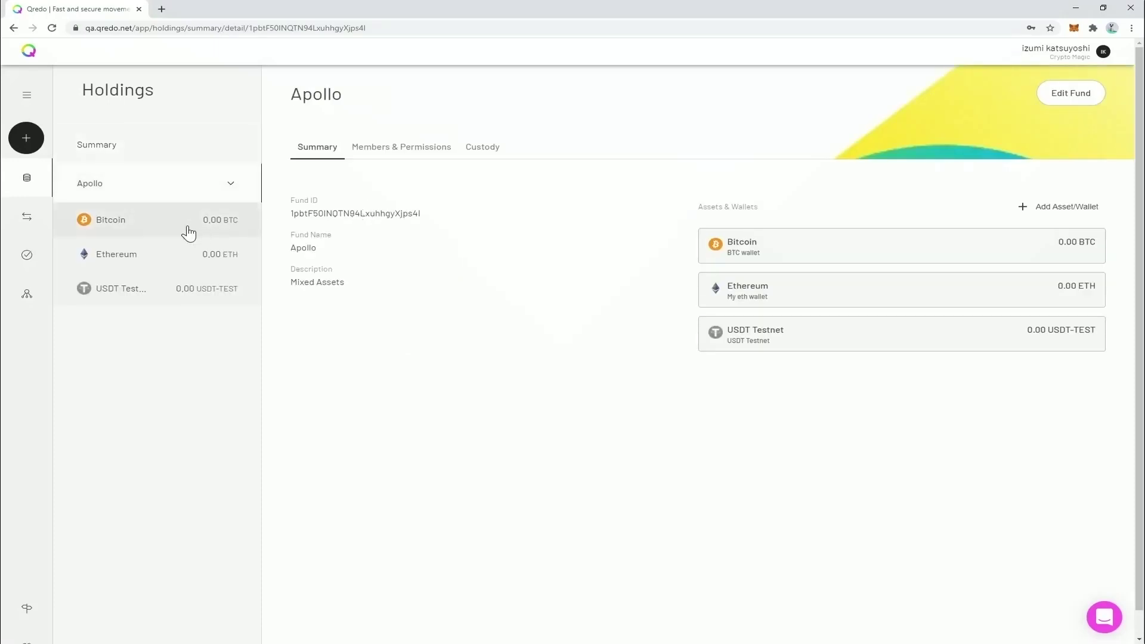
left_click(161, 260)
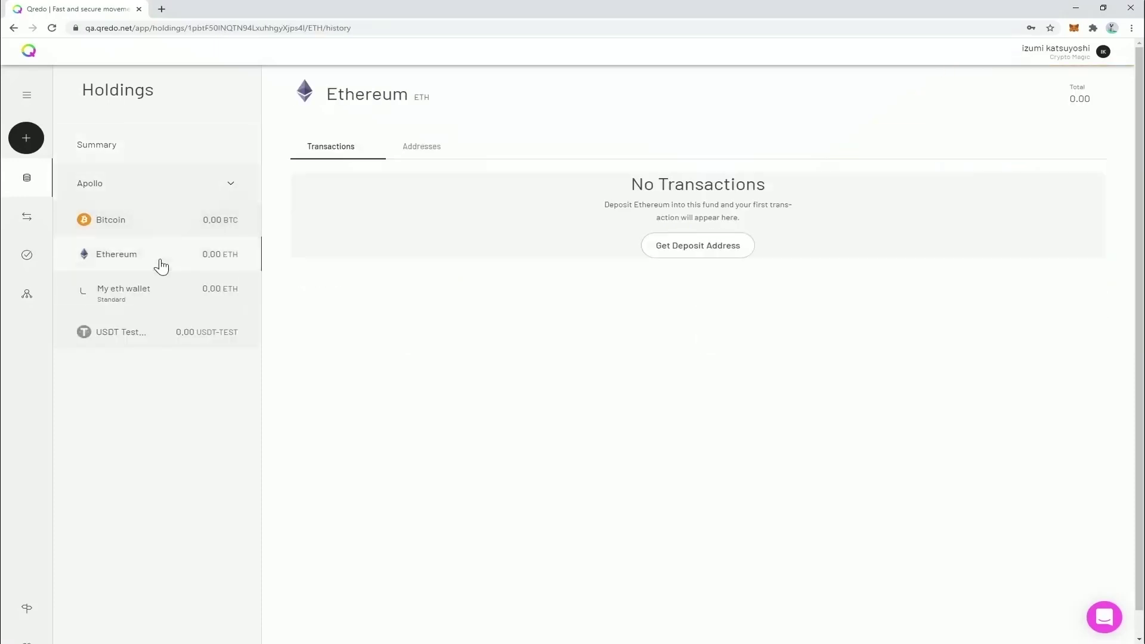
left_click(424, 154)
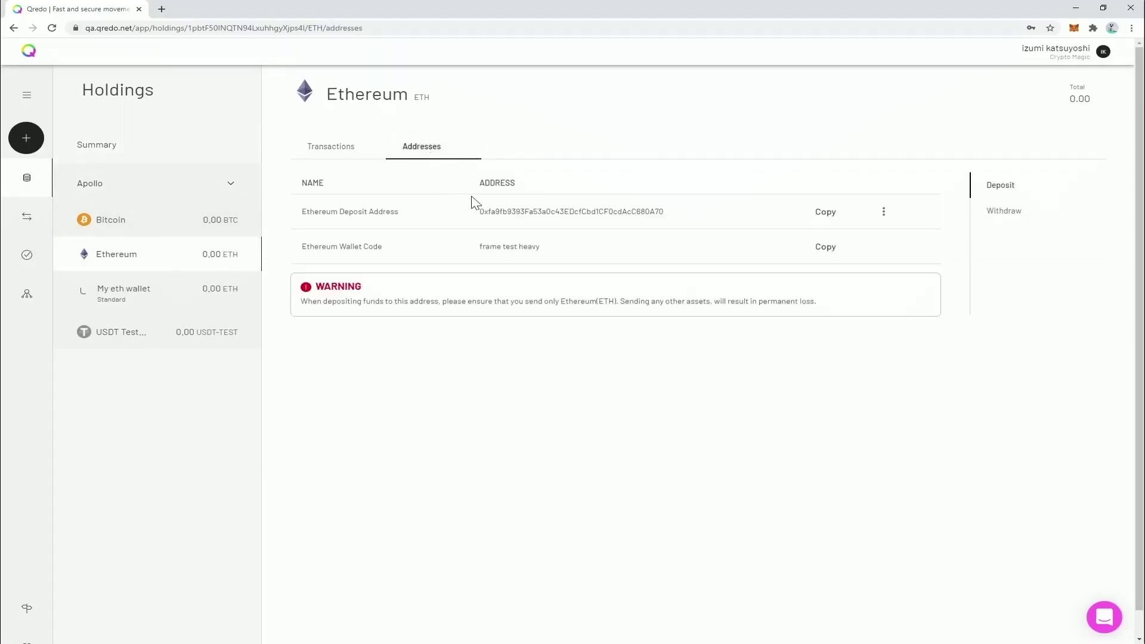
left_click(819, 219)
- Send 0.02 ETH from MetaMask to the pasted Apollo deposit address and confirm it
left_click(1075, 29)
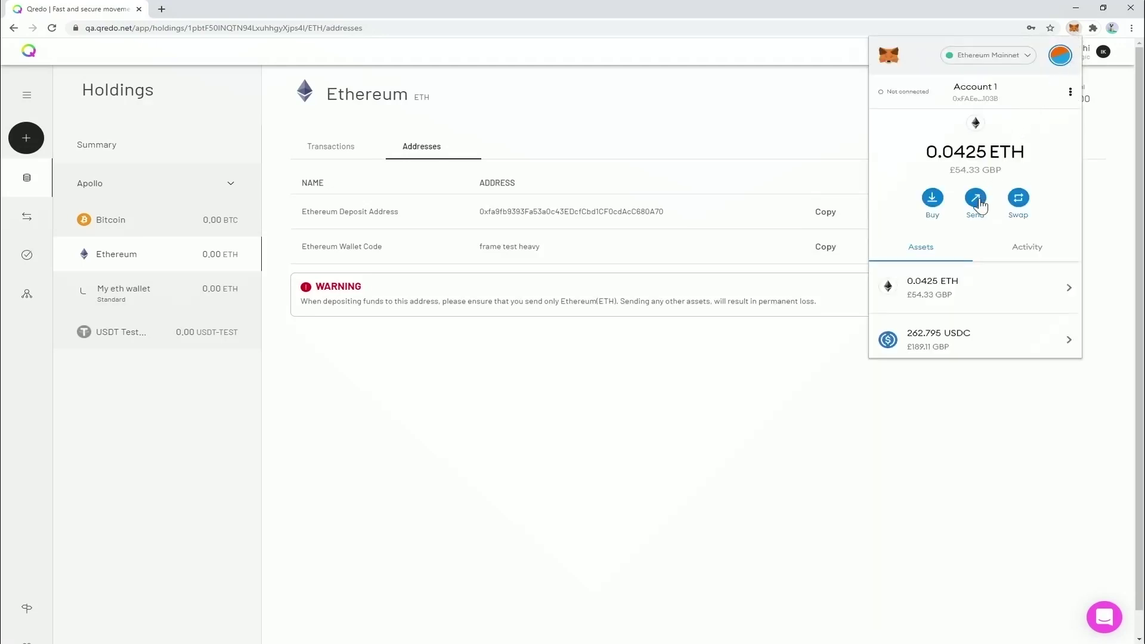
left_click(979, 204)
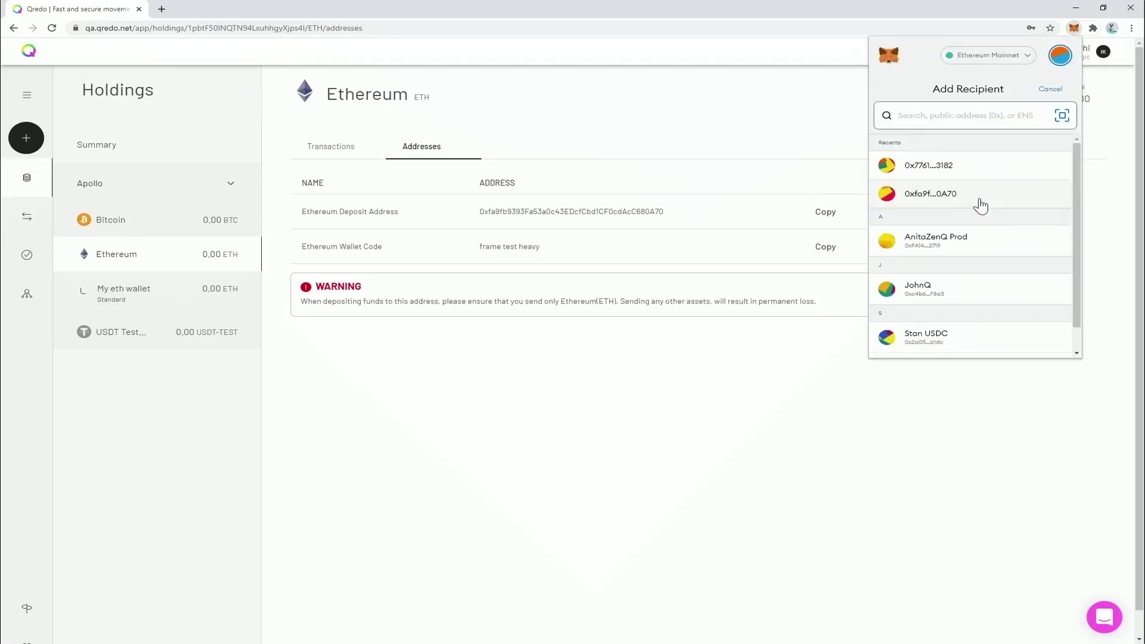
right_click(938, 114)
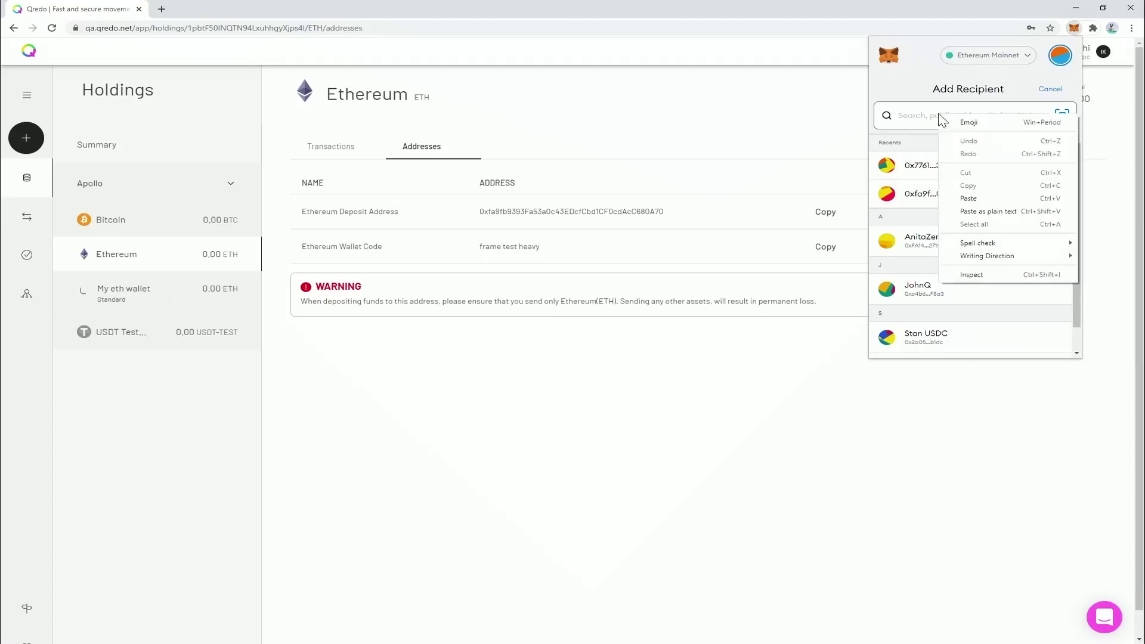
left_click(966, 199)
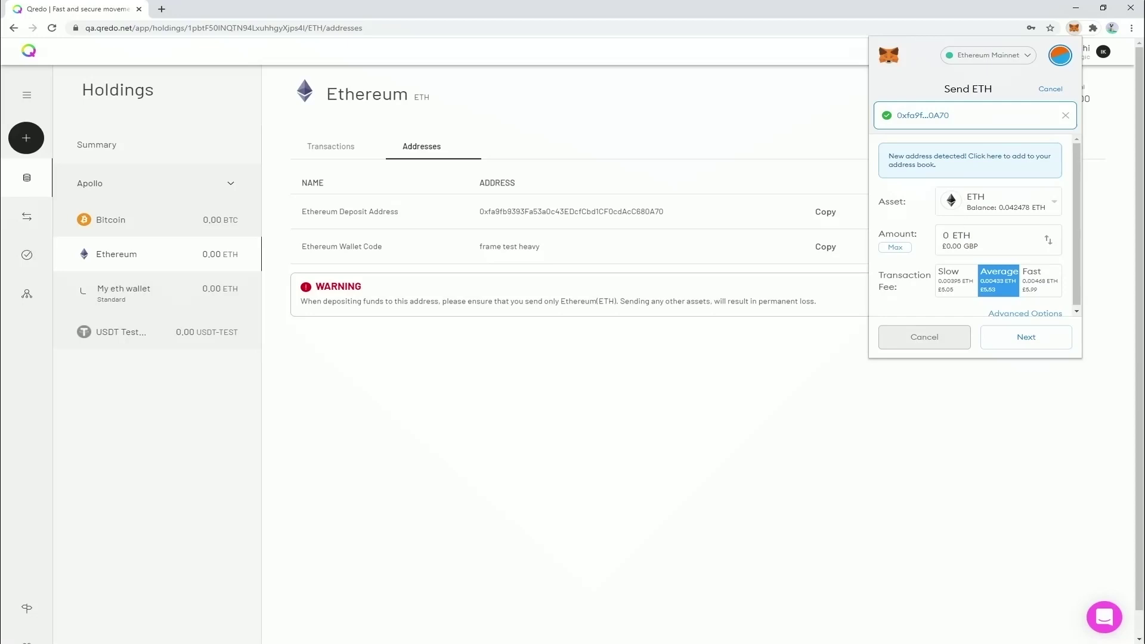
left_click(955, 242)
type(".02")
left_click(1021, 346)
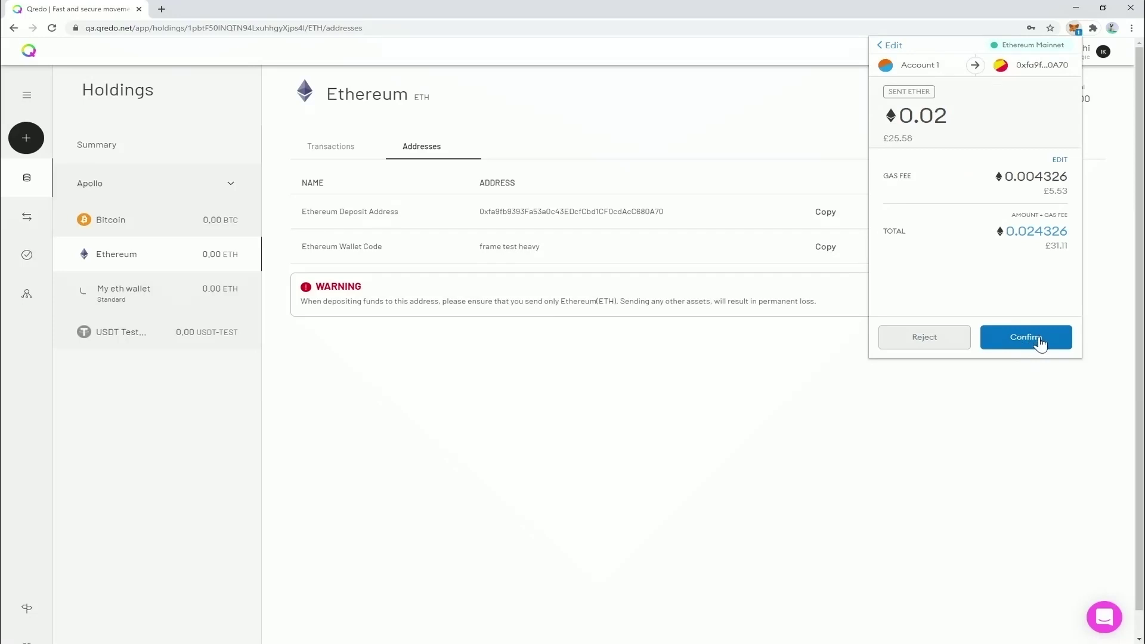
left_click(1041, 344)
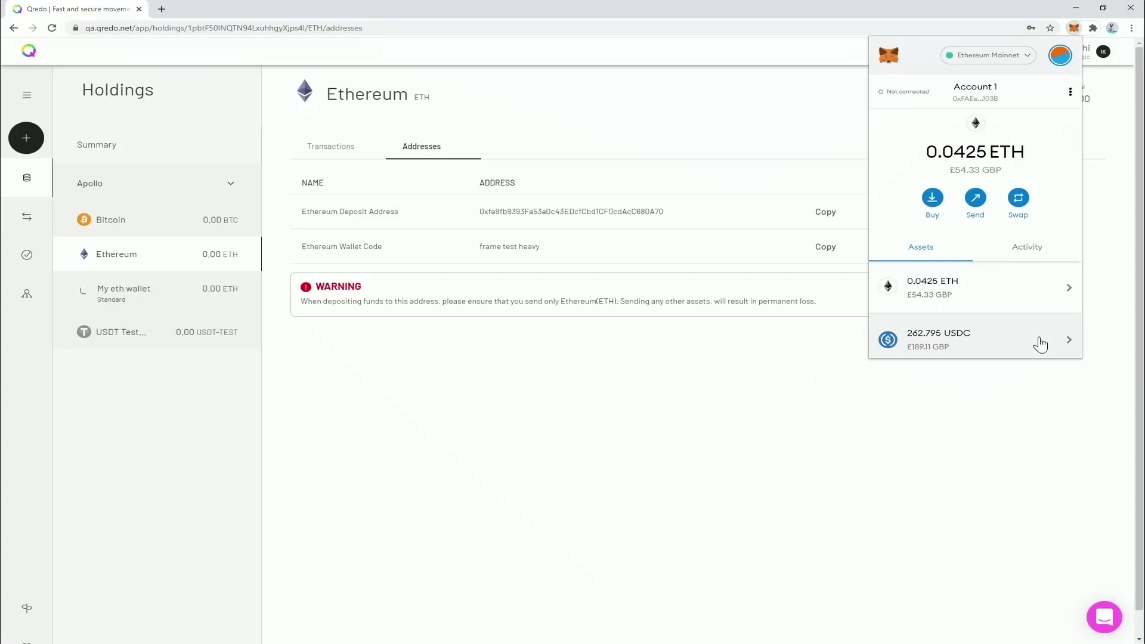
- Reload Qredo and open My eth wallet to see the 0.02 ETH deposit
right_click(1041, 338)
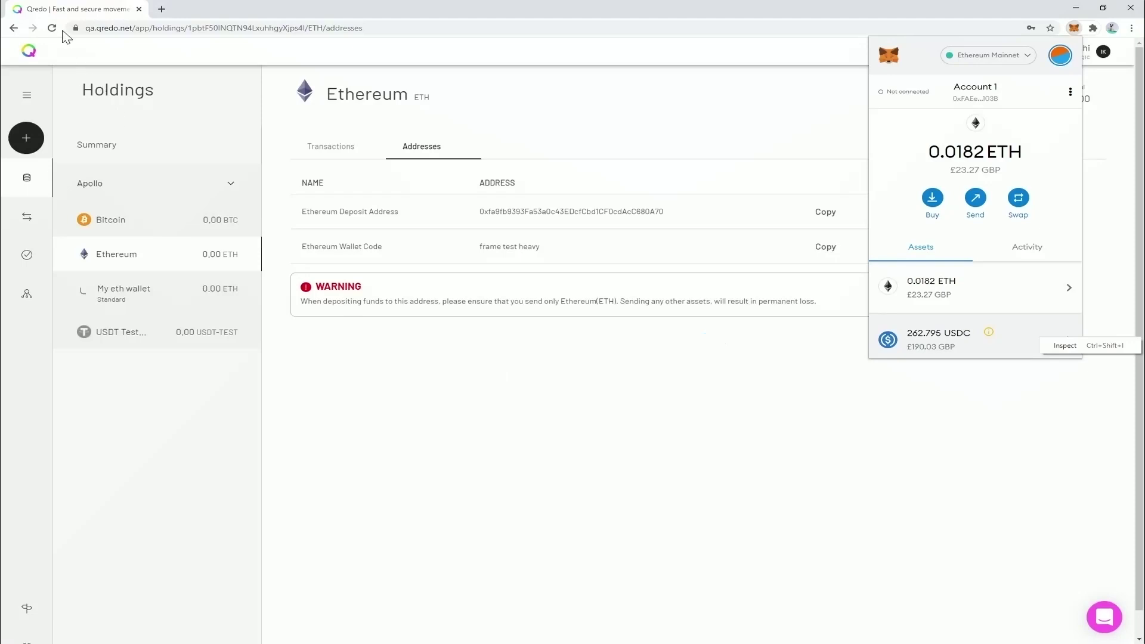
left_click(54, 31)
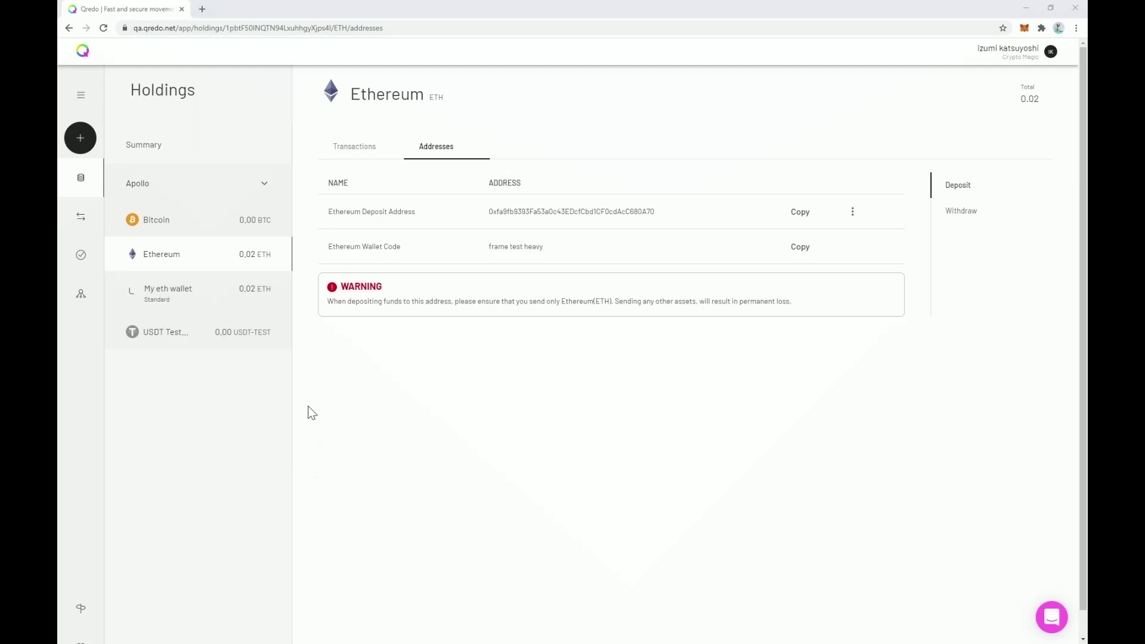
left_click(230, 289)
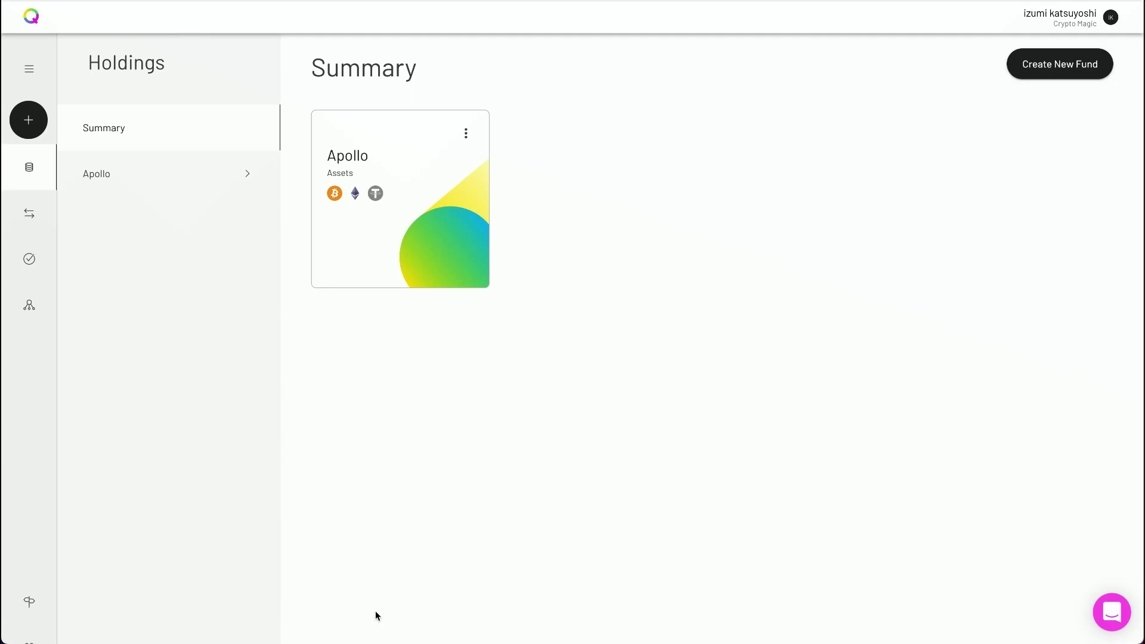
- Display the Apollo BTC wallet's Bitcoin deposit address, then exit full screen to reach Coinbase
left_click(247, 175)
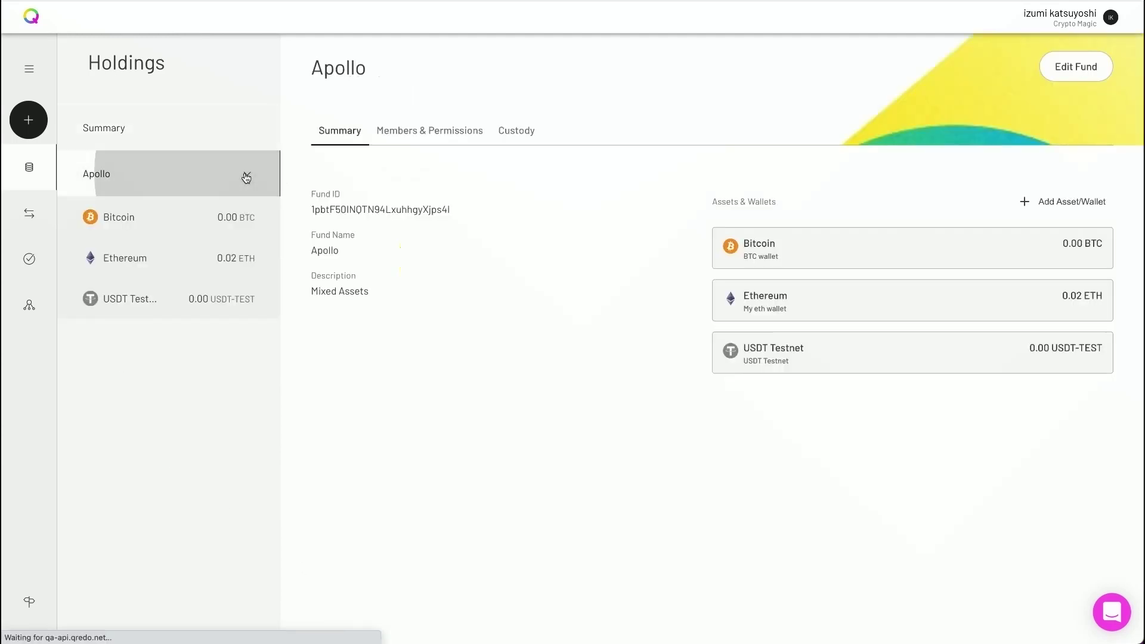
left_click(193, 226)
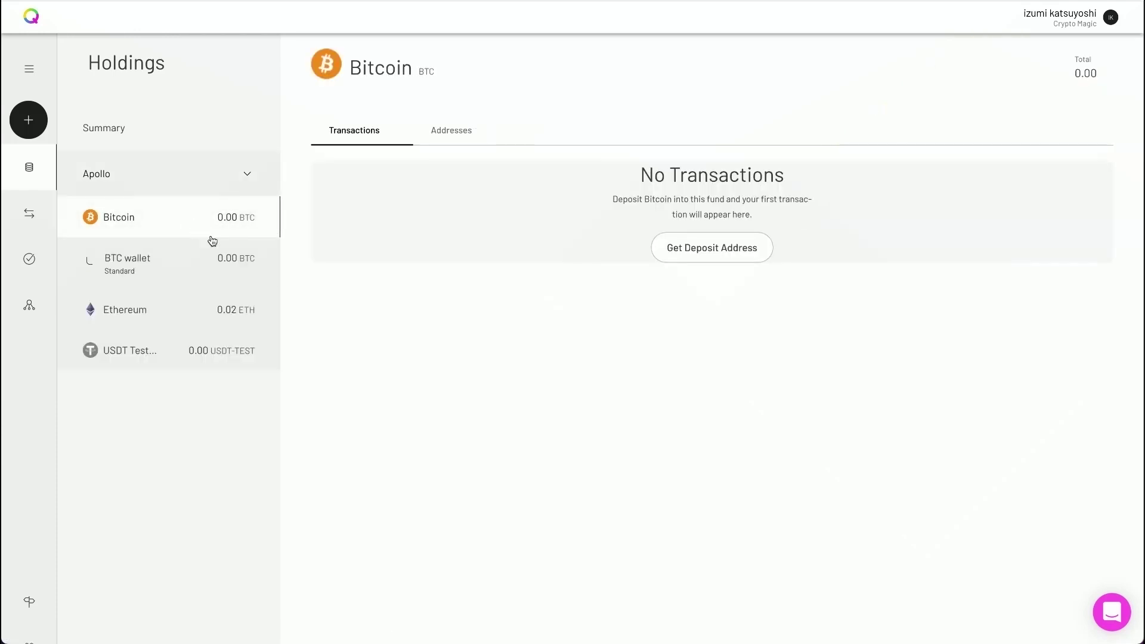
left_click(206, 262)
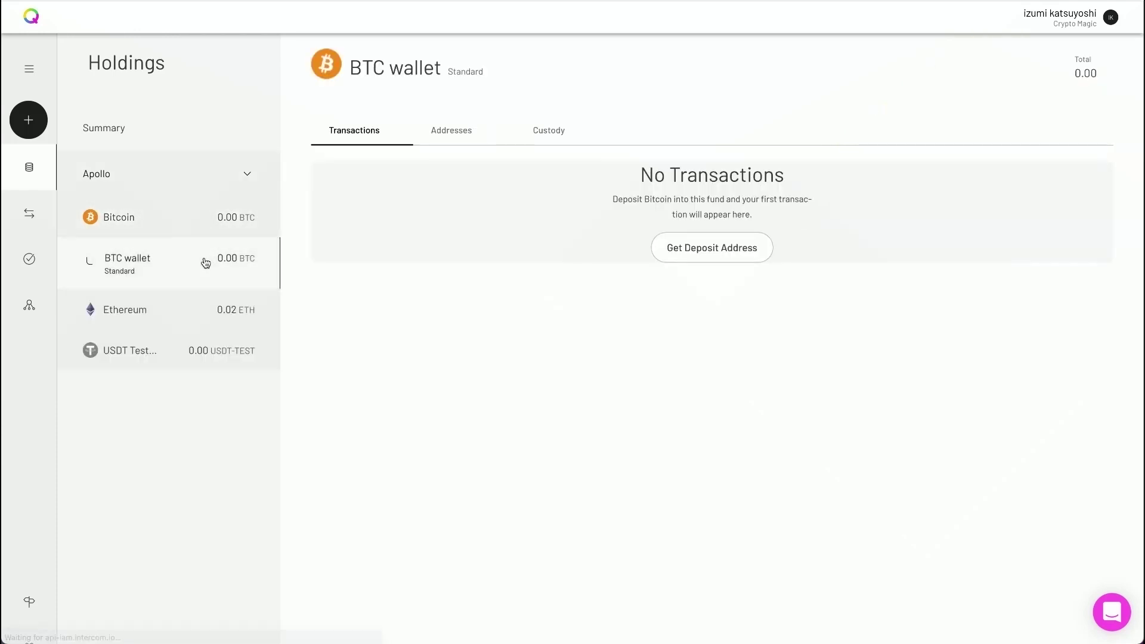
left_click(459, 133)
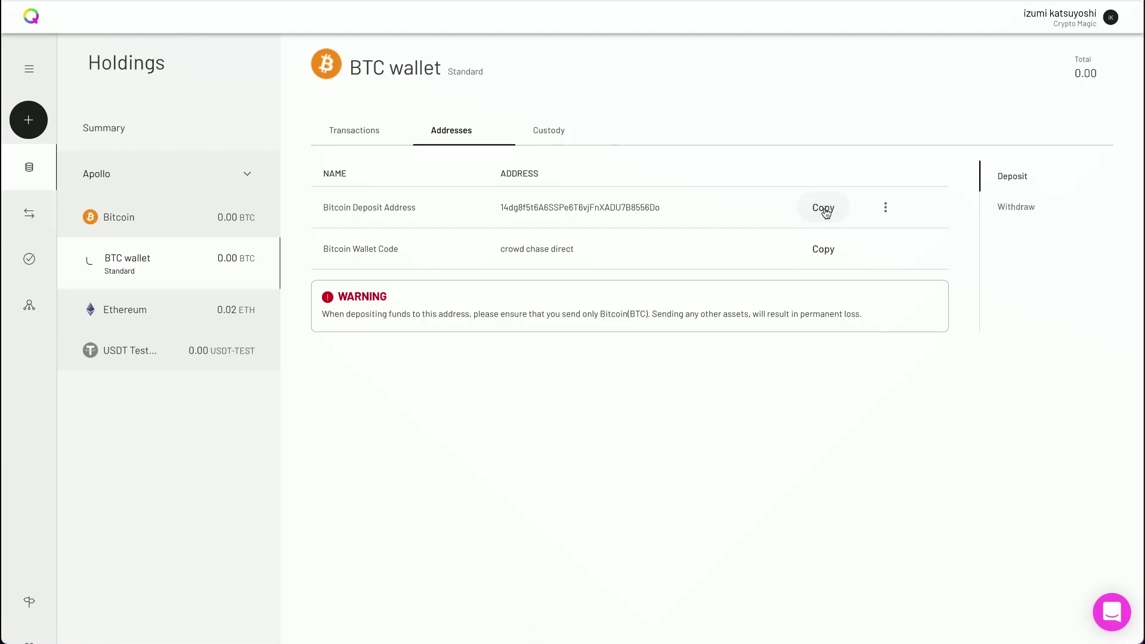
key("ctrl+Left")
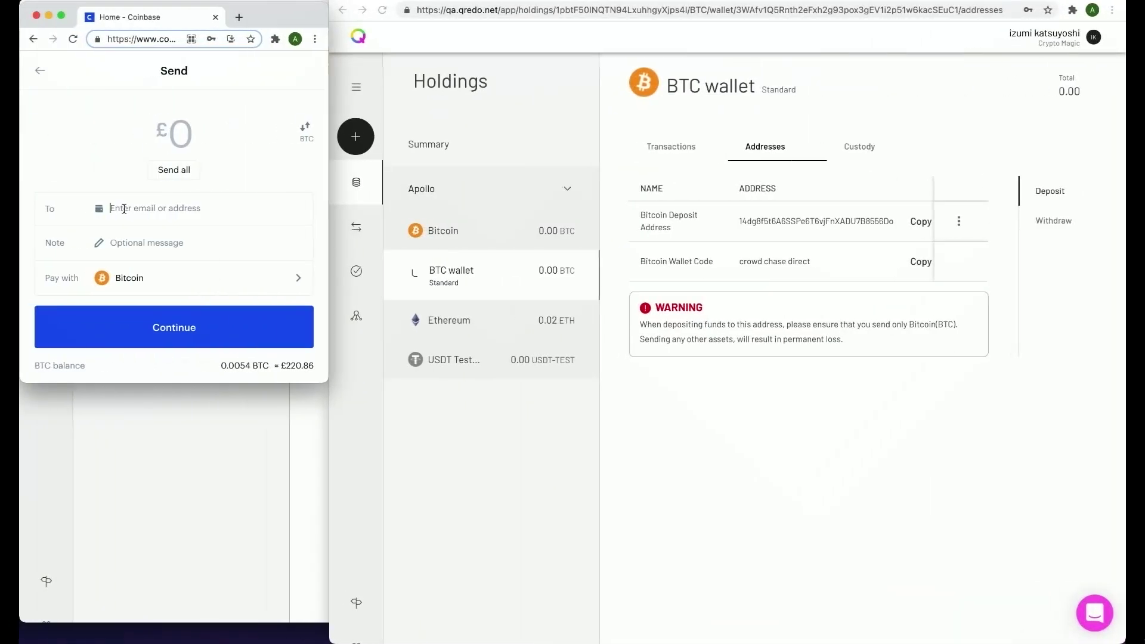
- Fill Coinbase's Send form with the Apollo BTC address and 0.005 BTC, then continue to review
key("super+v")
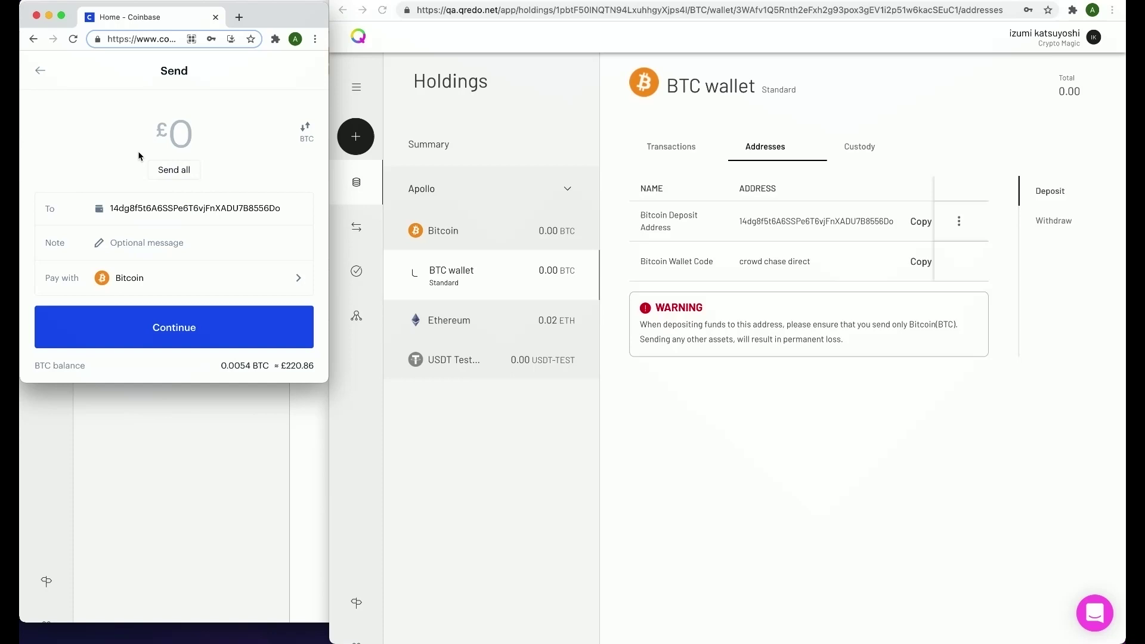
left_click(306, 130)
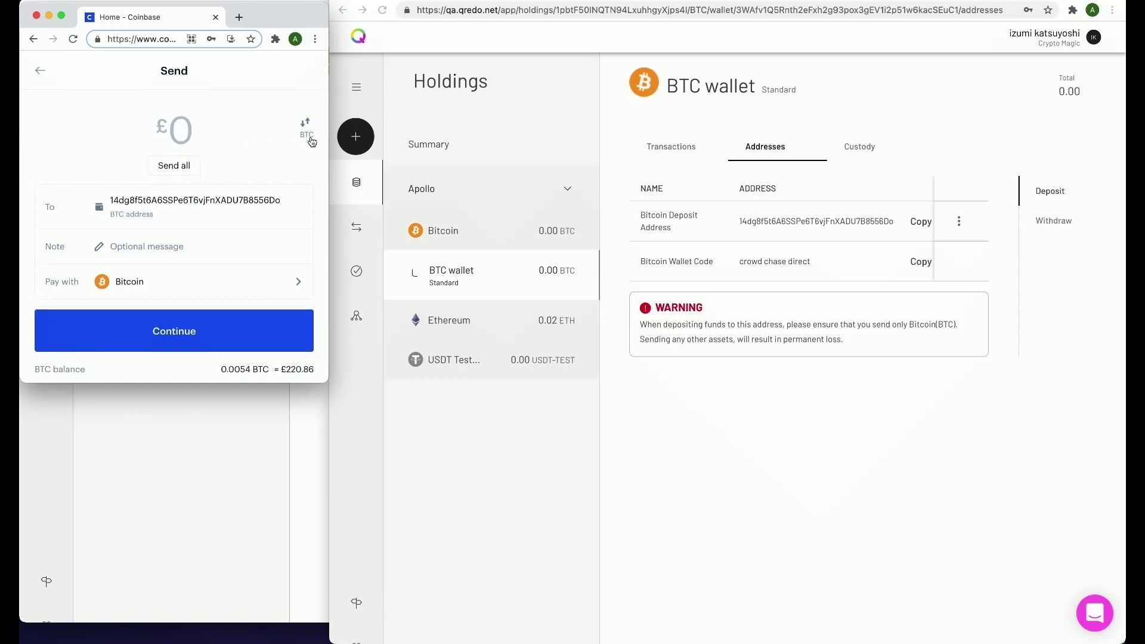
left_click(144, 132)
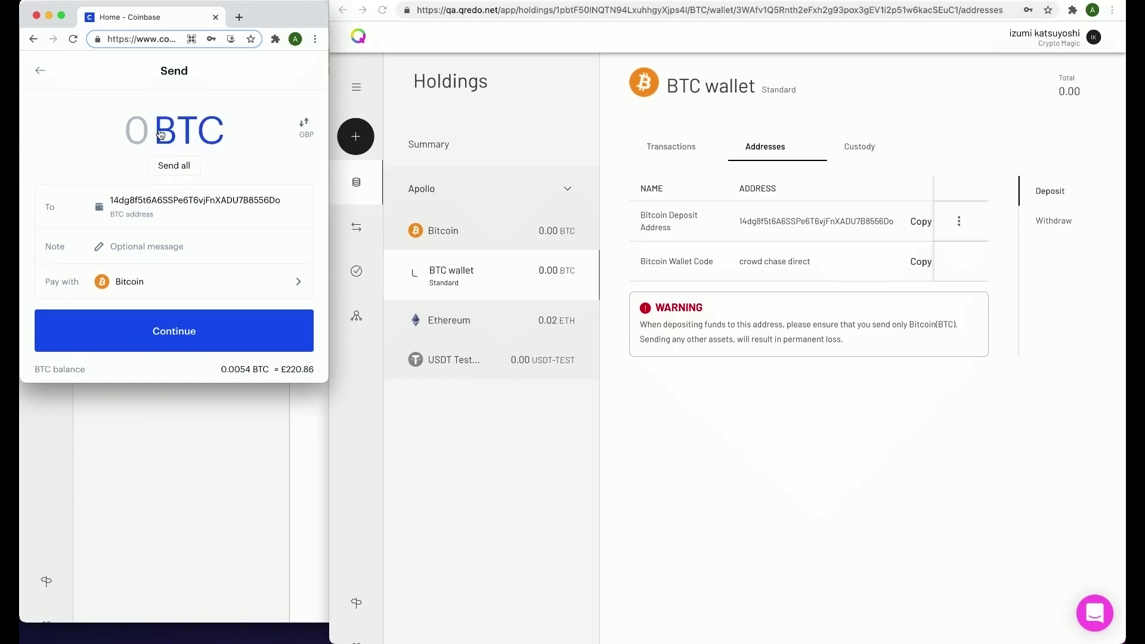
type(".")
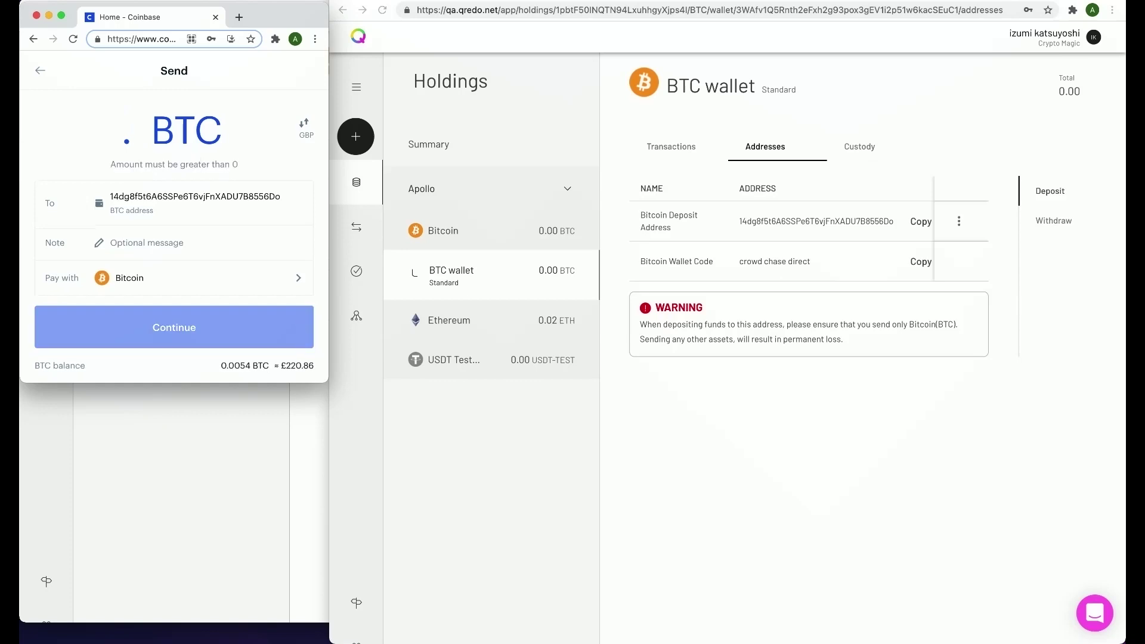
type("00")
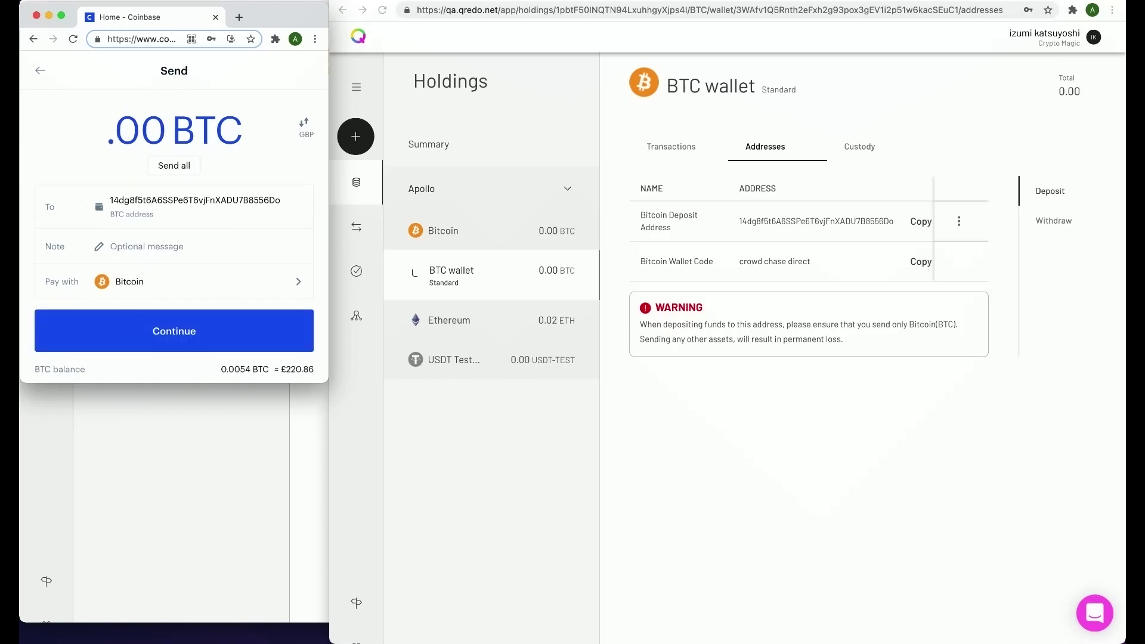
type("5")
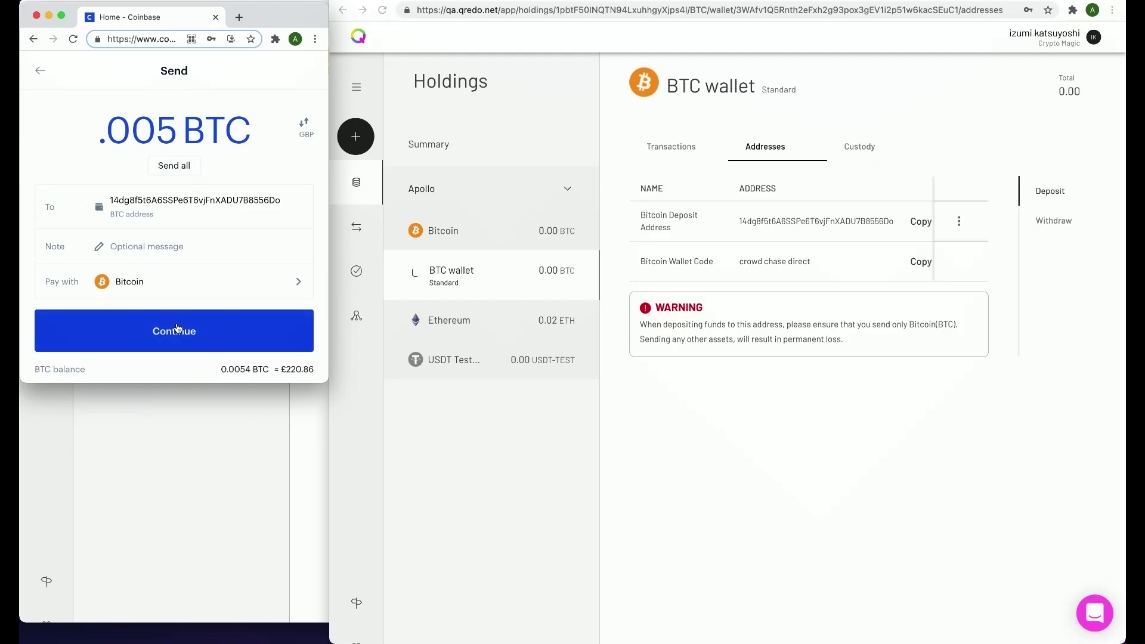
left_click(177, 331)
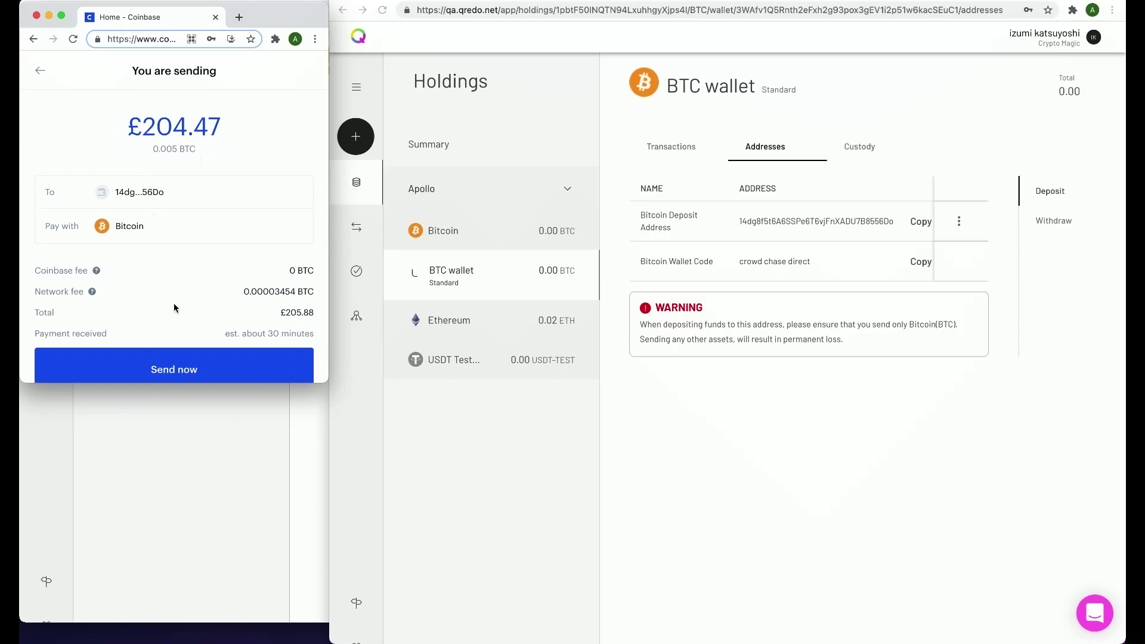
scroll(174, 307, "down", 1)
scroll(173, 307, "up", 1)
scroll(174, 307, "down", 1)
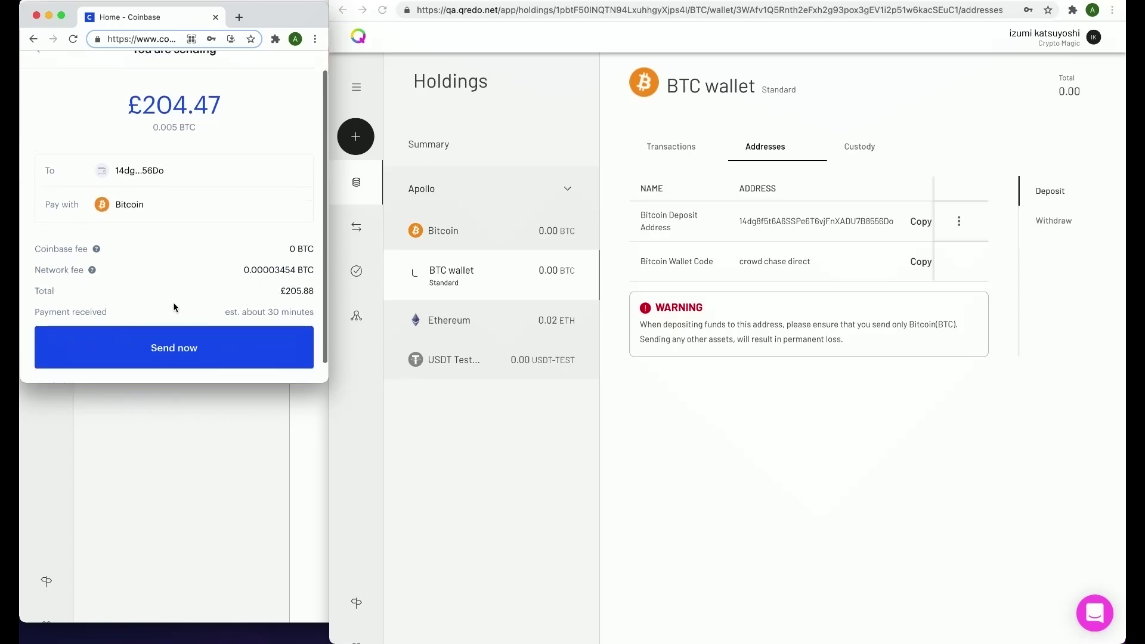
scroll(174, 306, "down", 1)
- Send the 0.005 BTC and confirm it with the 2-step verification code
left_click(179, 331)
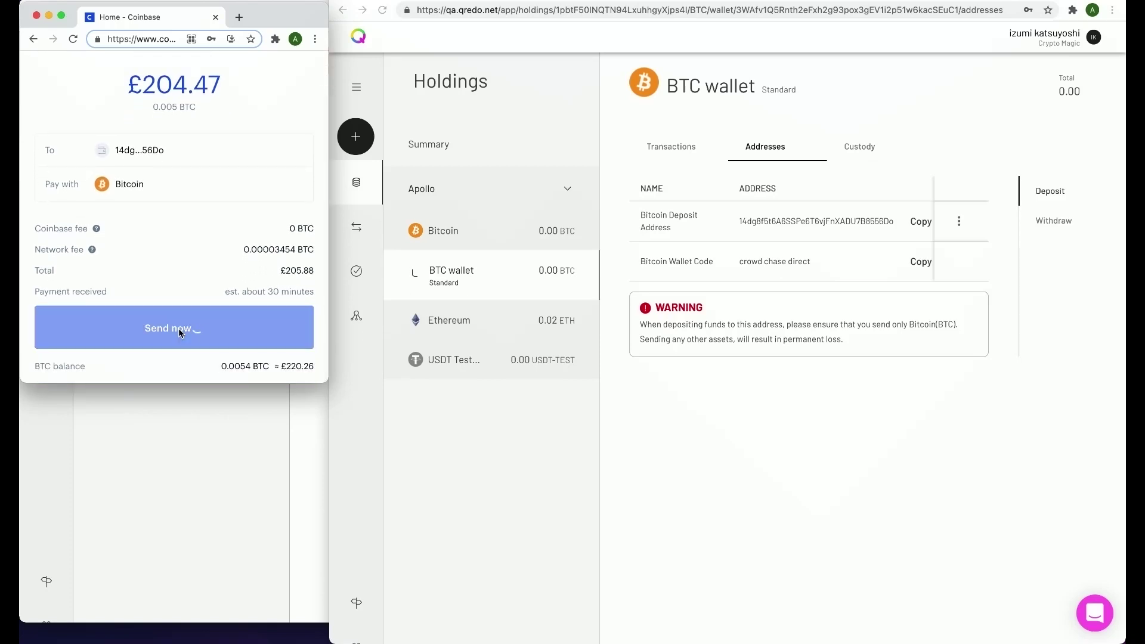
left_click(179, 202)
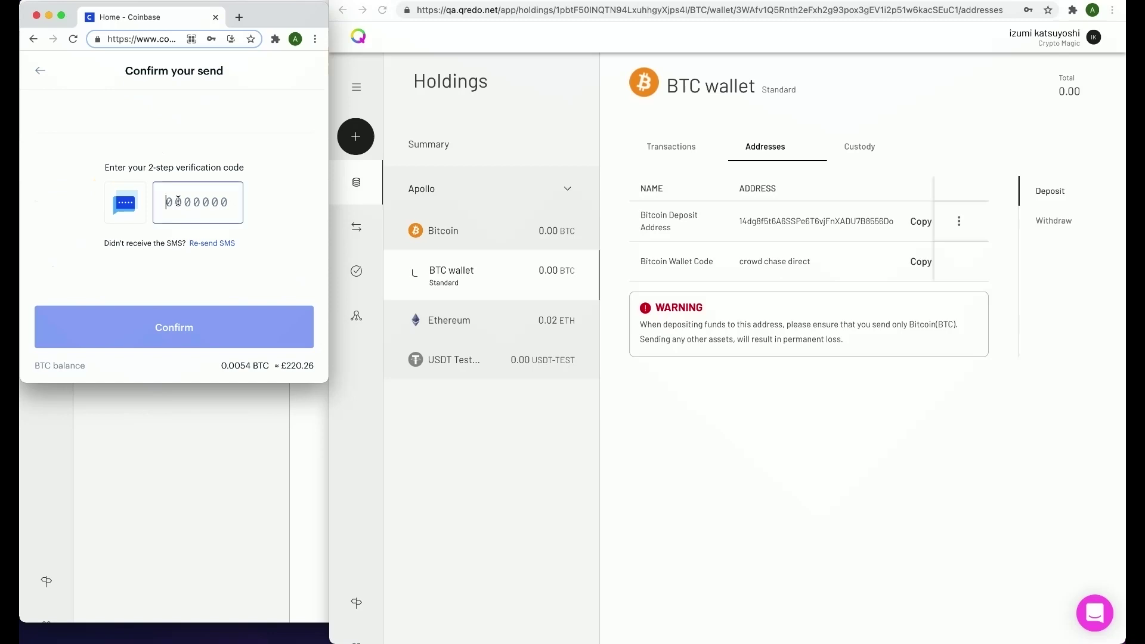
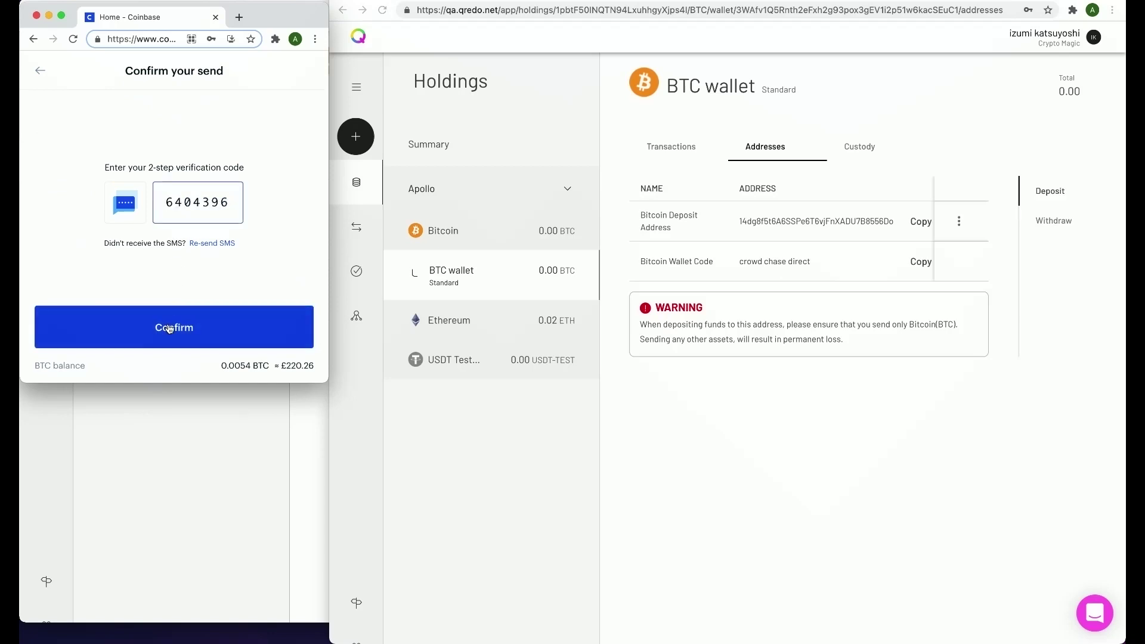
left_click(169, 329)
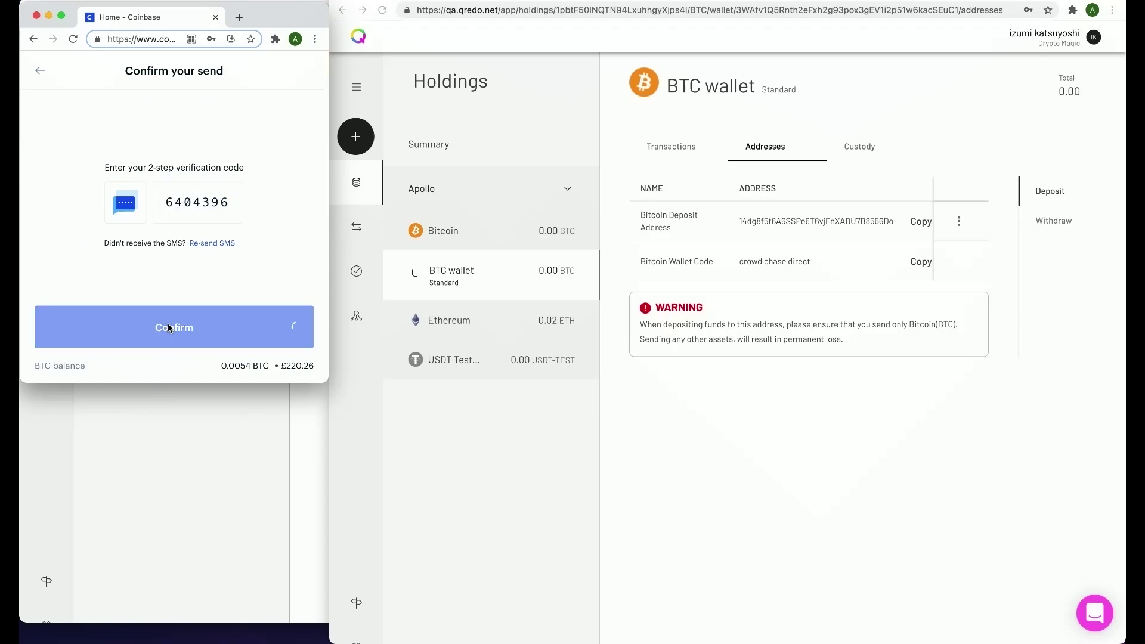